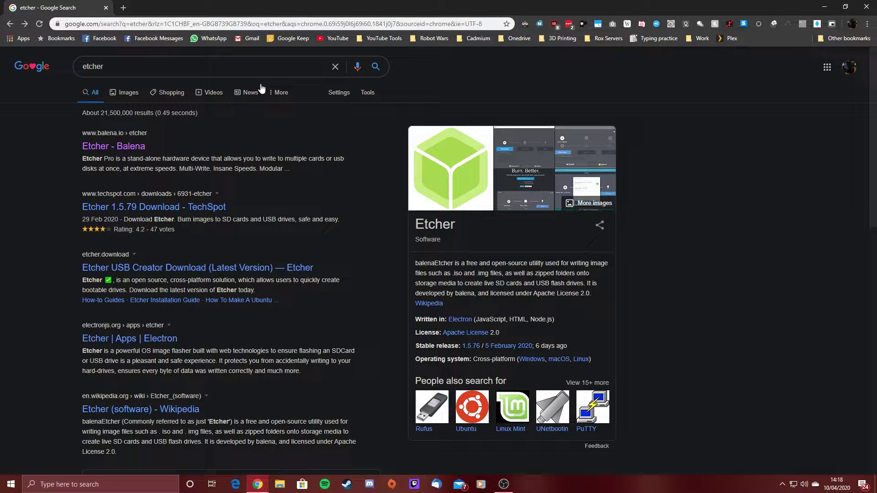
Step: Download the Windows installer balenaEtcher-Setup-1.5.80.exe from the balena Etcher website into the Firmware folder
{"action": "left_click", "coordinate": [118, 147]}
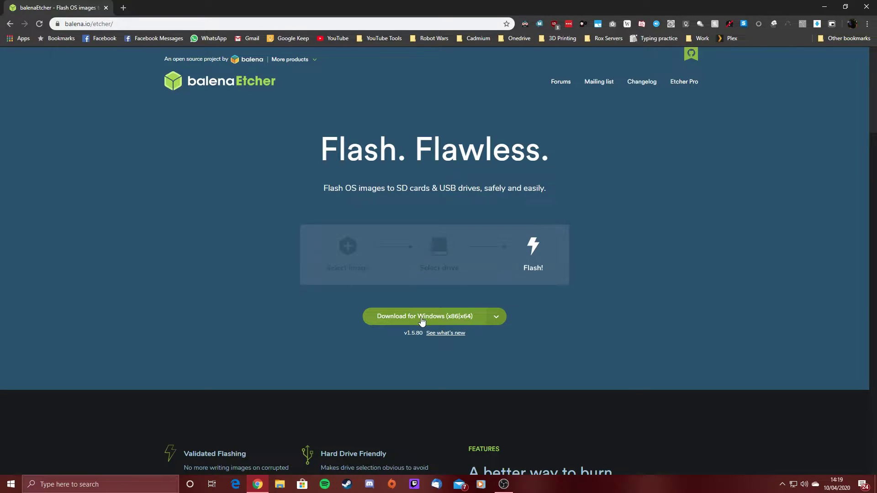
{"action": "left_click", "coordinate": [457, 316]}
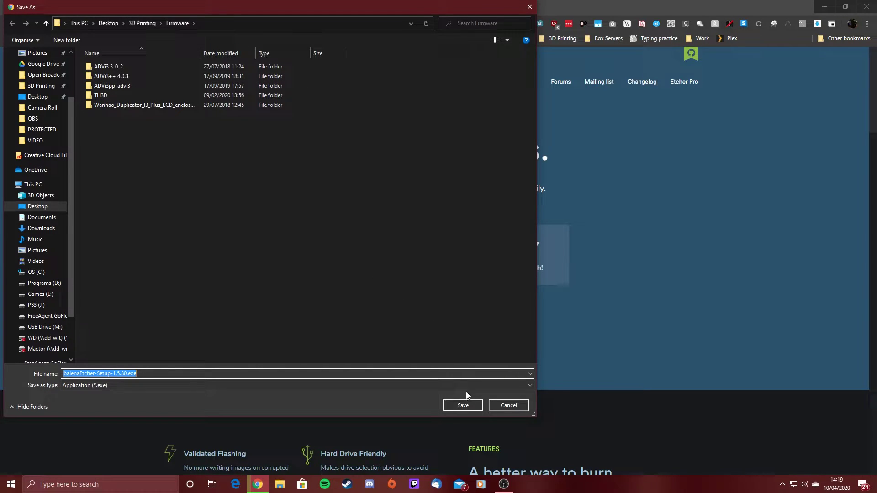
{"action": "left_click", "coordinate": [463, 405]}
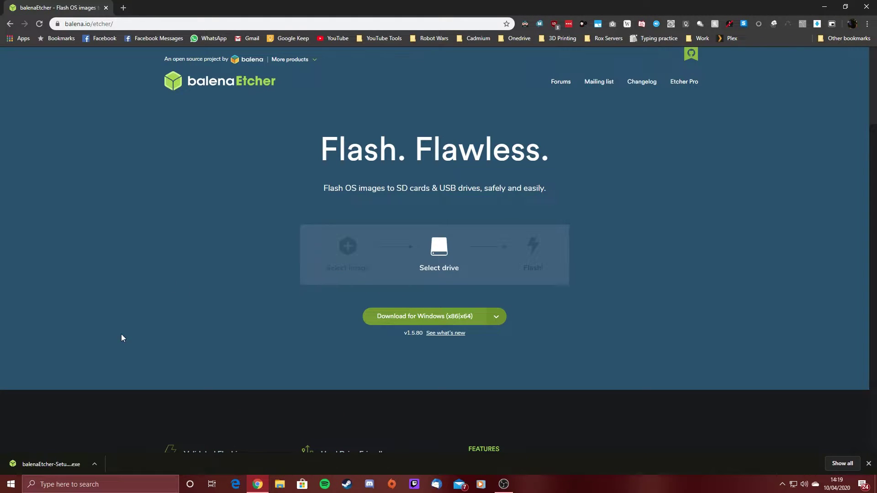
Step: Install balenaEtcher from the downloaded setup file, accepting the license agreement, and minimize the Etcher window
{"action": "left_click", "coordinate": [61, 466]}
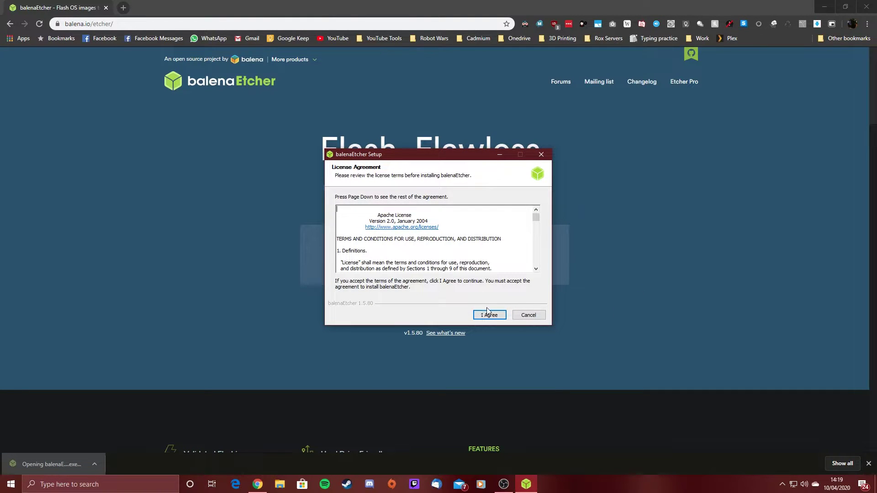
{"action": "left_click", "coordinate": [481, 316]}
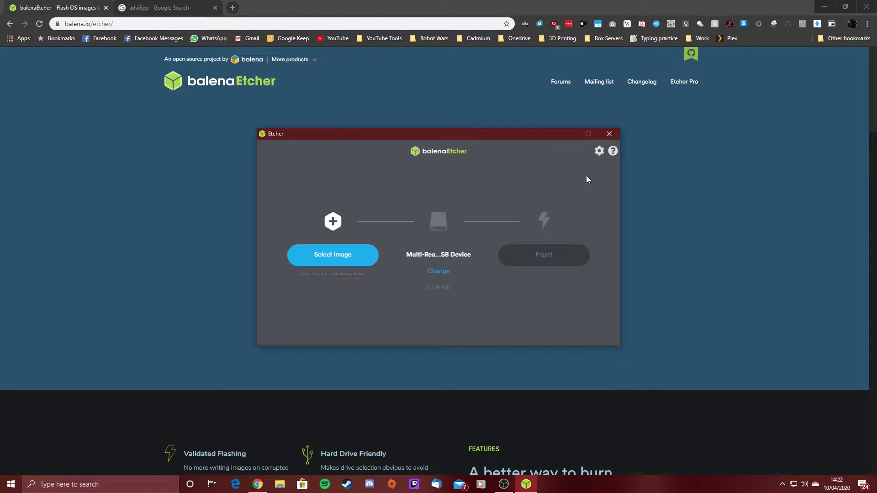
{"action": "left_click", "coordinate": [568, 131]}
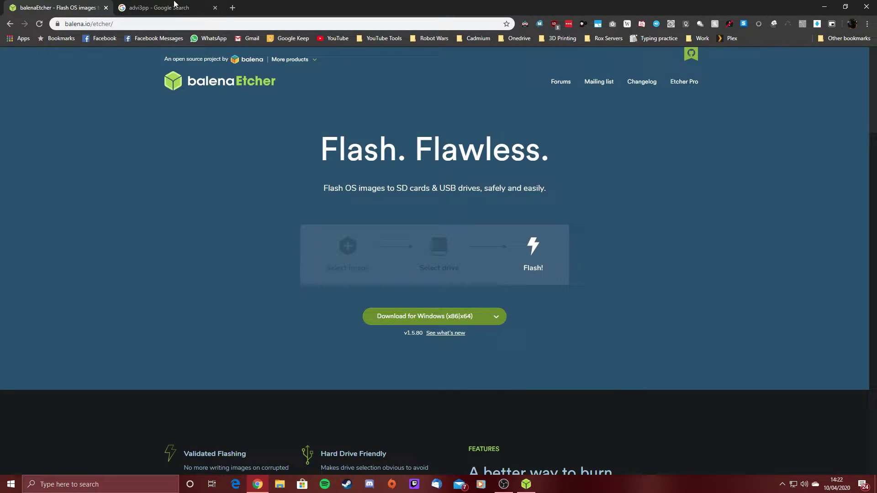
Step: Open the ADVi3pp repository on GitHub and examine its file list and the README's introduction, sponsorship and objectives sections
{"action": "left_click", "coordinate": [155, 7]}
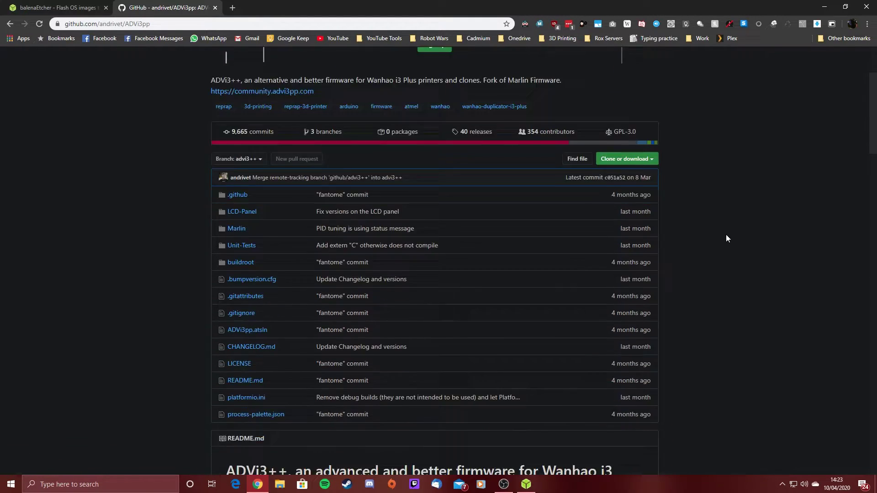
{"action": "scroll", "coordinate": [726, 238], "scroll_direction": "down", "scroll_amount": 8}
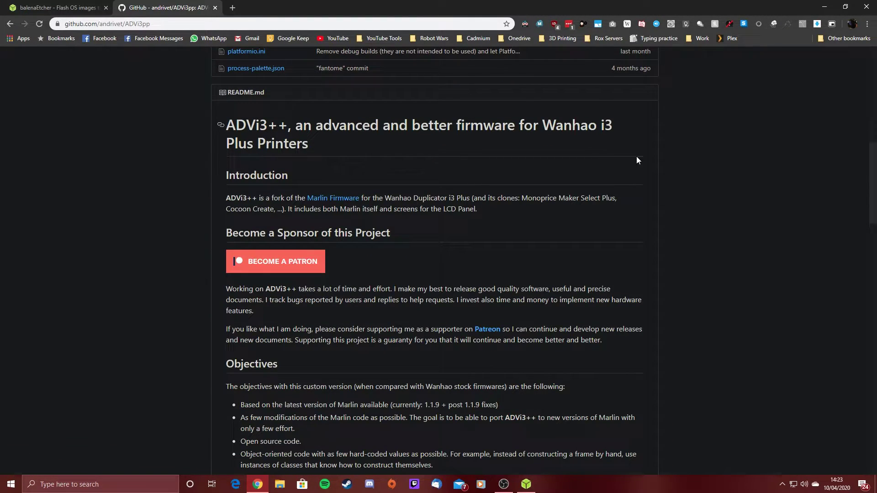
{"action": "scroll", "coordinate": [694, 141], "scroll_direction": "up", "scroll_amount": 15}
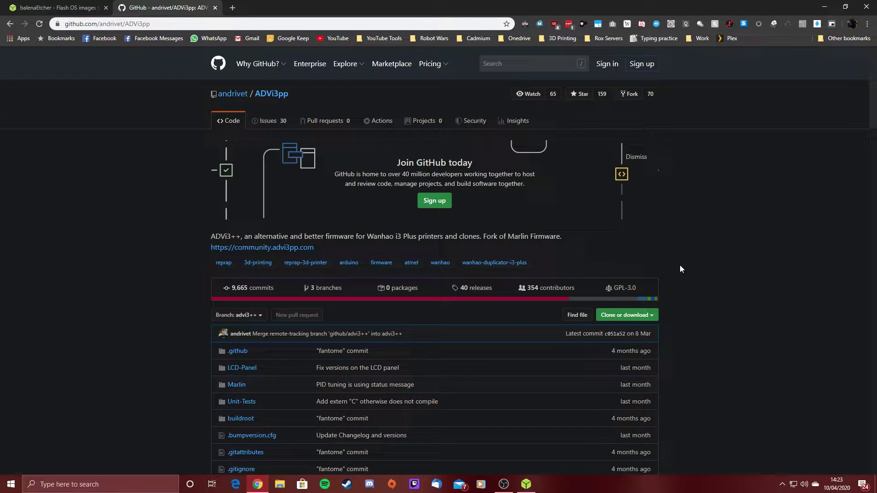
{"action": "scroll", "coordinate": [702, 281], "scroll_direction": "down", "scroll_amount": 3}
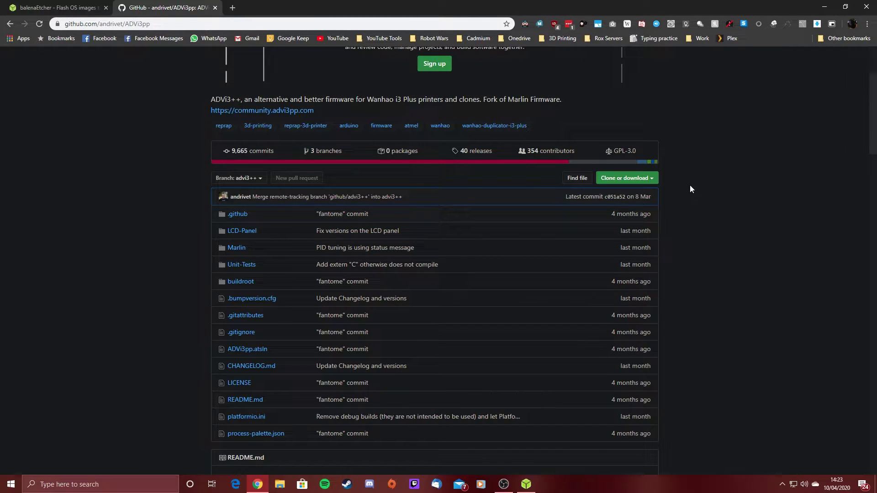
{"action": "scroll", "coordinate": [822, 242], "scroll_direction": "down", "scroll_amount": 3}
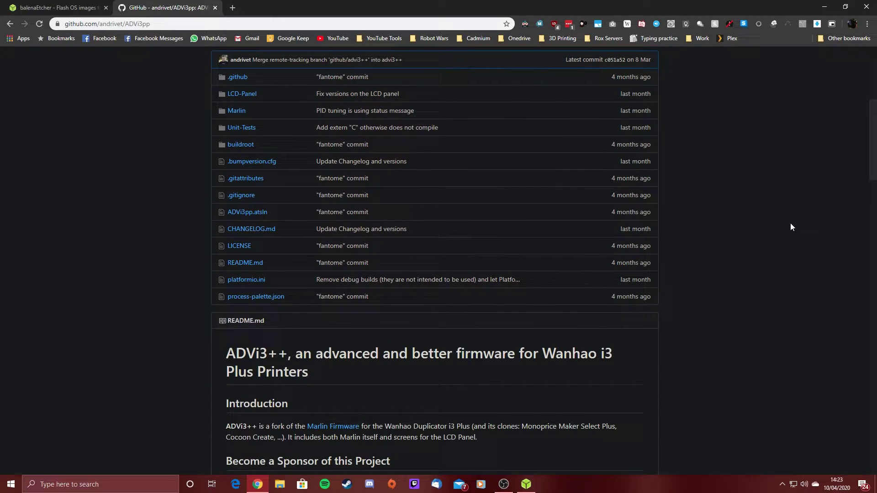
{"action": "scroll", "coordinate": [791, 227], "scroll_direction": "down", "scroll_amount": 2}
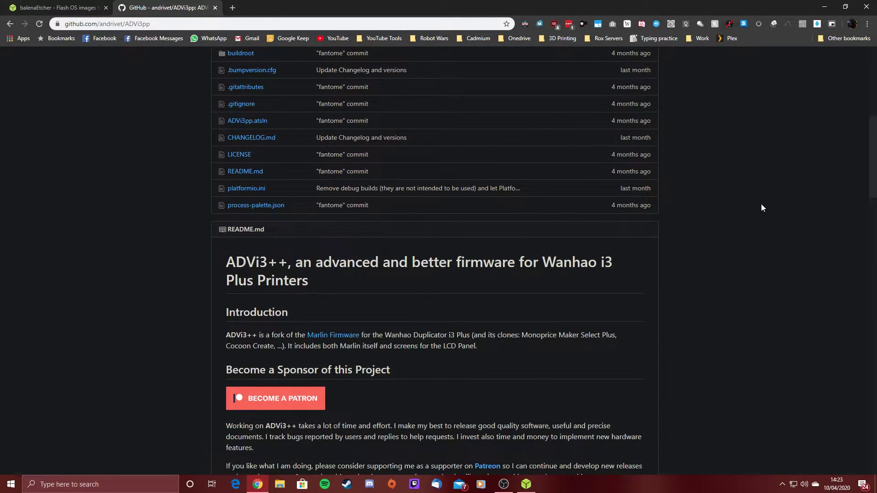
{"action": "scroll", "coordinate": [724, 222], "scroll_direction": "down", "scroll_amount": 2}
{"action": "scroll", "coordinate": [710, 219], "scroll_direction": "down", "scroll_amount": 2}
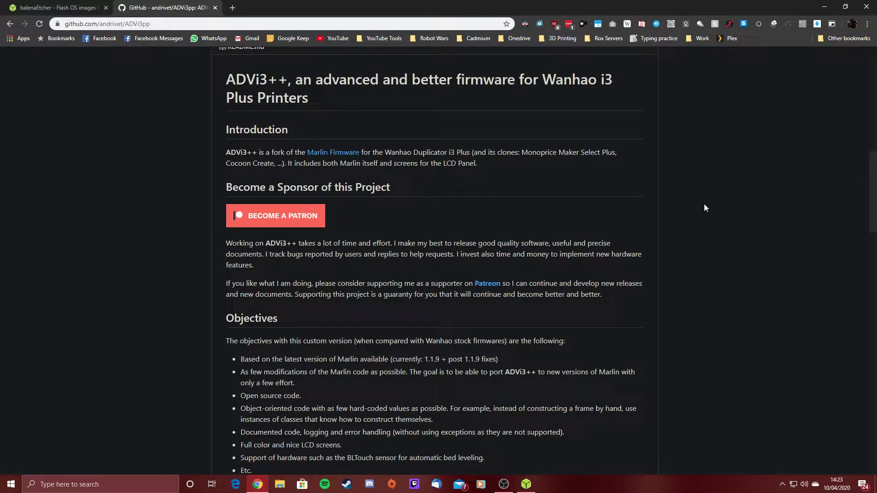
{"action": "scroll", "coordinate": [703, 204], "scroll_direction": "down", "scroll_amount": 2}
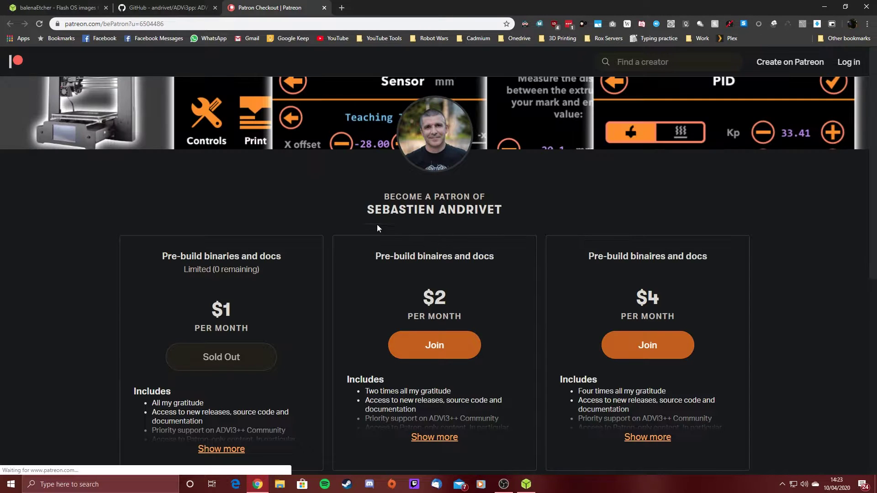
Step: Review the monthly membership tiers on the project's Patreon page and expand the benefits of the $2 tier
{"action": "scroll", "coordinate": [513, 230], "scroll_direction": "down", "scroll_amount": 2}
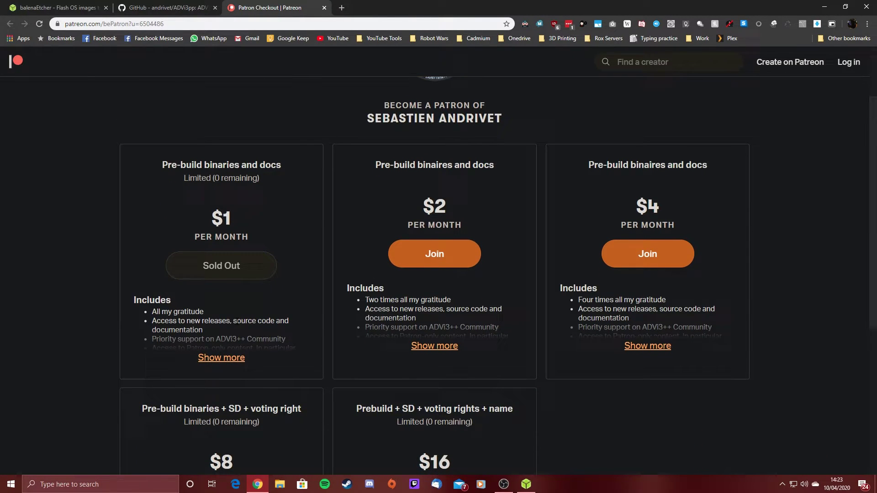
{"action": "scroll", "coordinate": [820, 262], "scroll_direction": "down", "scroll_amount": 3}
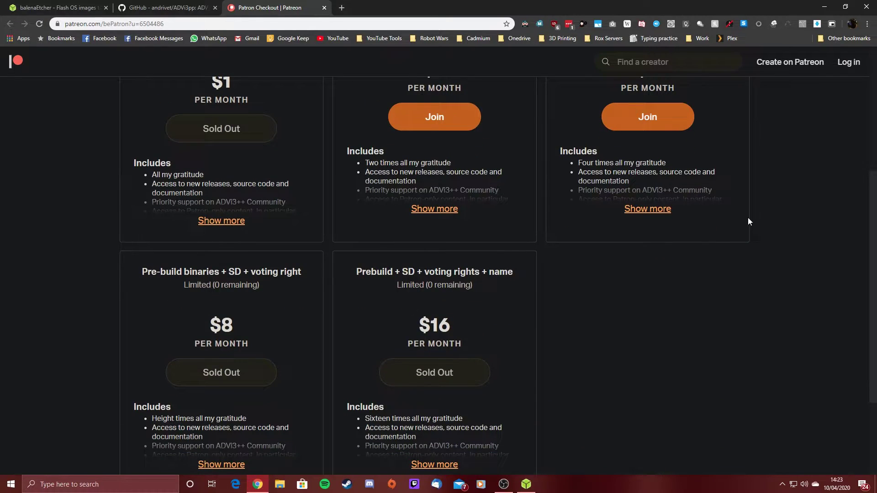
{"action": "scroll", "coordinate": [748, 222], "scroll_direction": "up", "scroll_amount": 4}
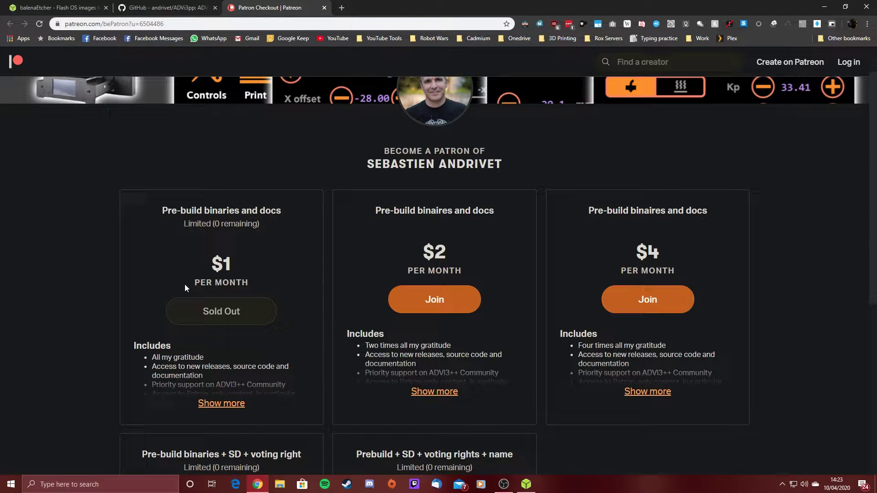
{"action": "scroll", "coordinate": [526, 201], "scroll_direction": "down", "scroll_amount": 2}
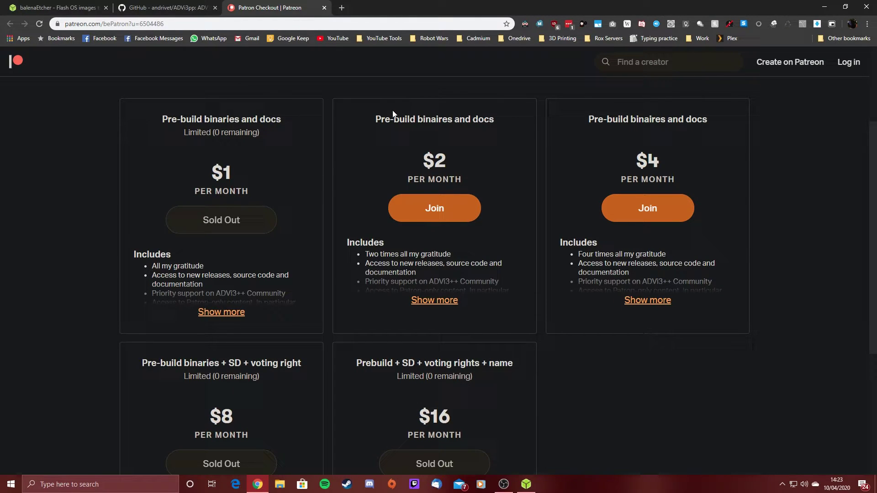
{"action": "left_click", "coordinate": [451, 303]}
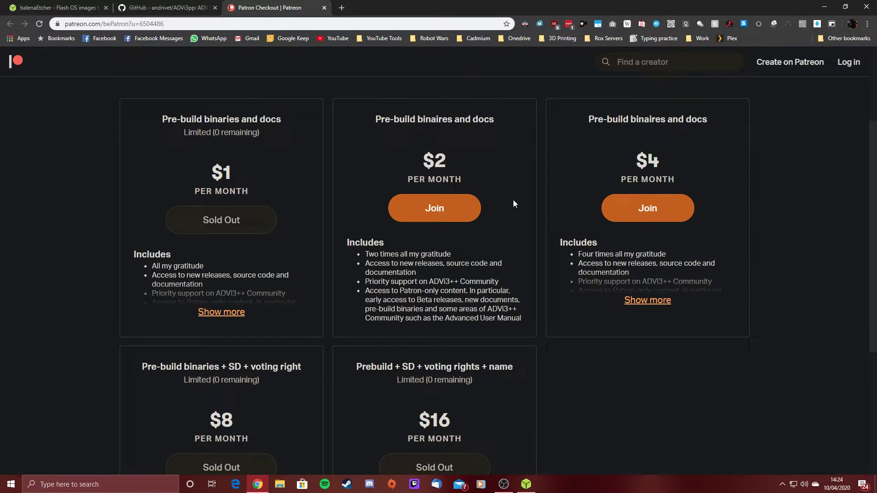
Step: Return to the ADVi3pp GitHub README and find the "How to Flash the firmware" guide in its User Manual section
{"action": "left_click", "coordinate": [192, 7]}
{"action": "scroll", "coordinate": [434, 261], "scroll_direction": "down", "scroll_amount": 2}
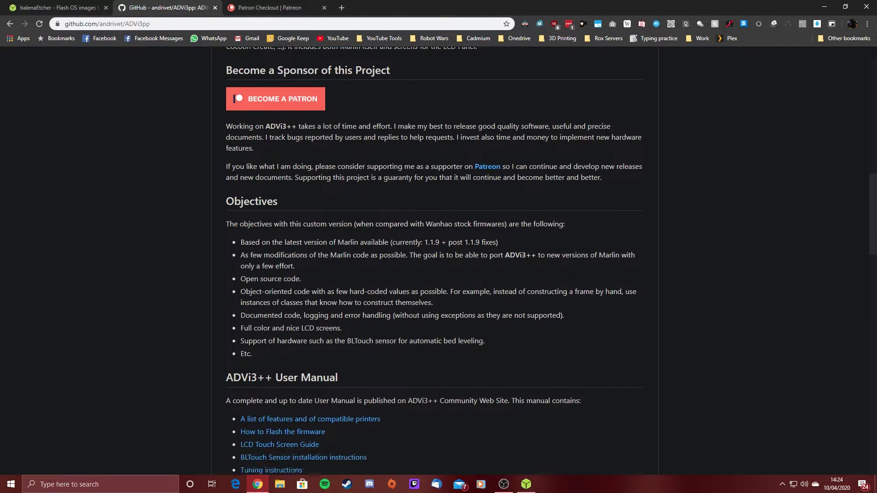
{"action": "scroll", "coordinate": [569, 278], "scroll_direction": "down", "scroll_amount": 4}
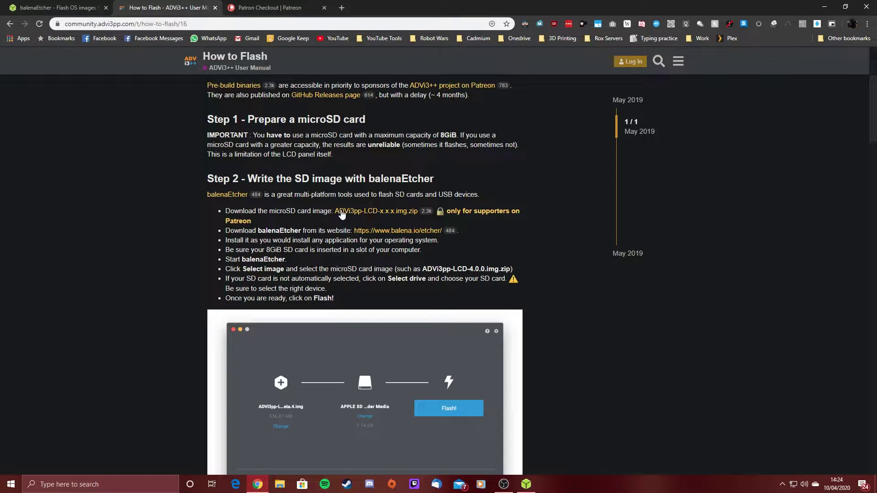
Step: Read through the How to Flash guide, from writing the SD image to choosing and flashing the mainboard firmware
{"action": "scroll", "coordinate": [563, 246], "scroll_direction": "down", "scroll_amount": 5}
{"action": "scroll", "coordinate": [562, 247], "scroll_direction": "down", "scroll_amount": 15}
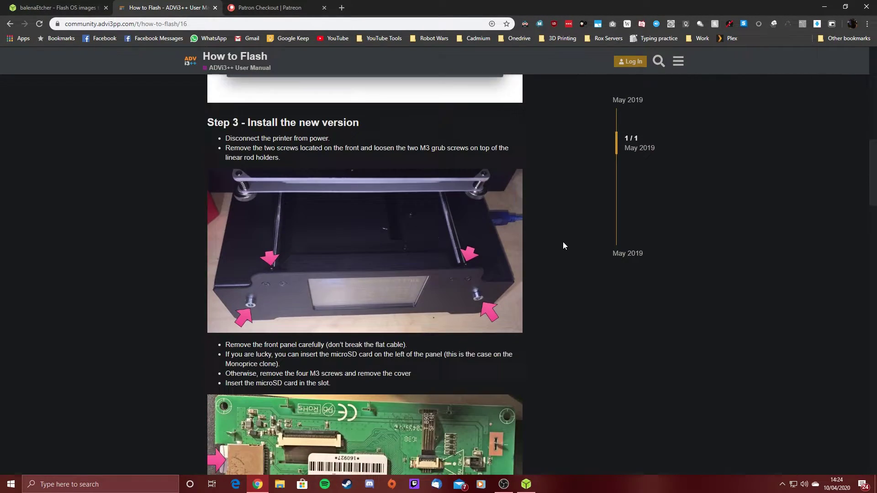
{"action": "scroll", "coordinate": [561, 232], "scroll_direction": "down", "scroll_amount": 4}
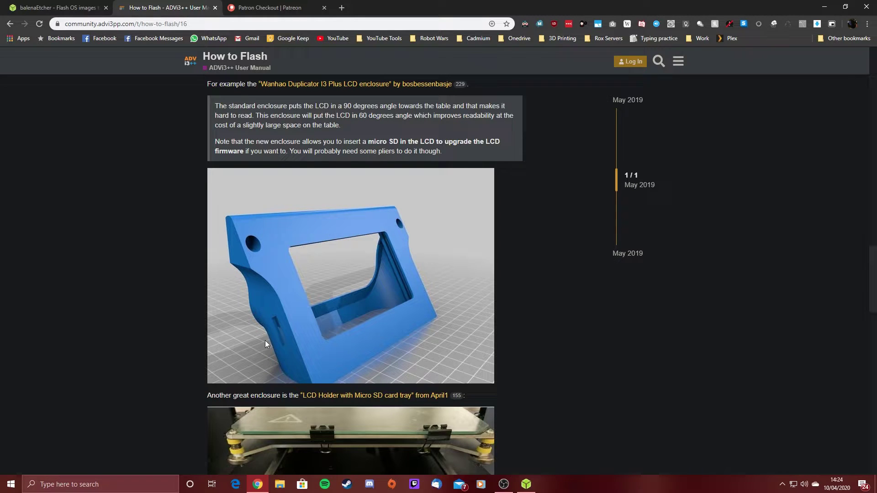
{"action": "scroll", "coordinate": [508, 261], "scroll_direction": "down", "scroll_amount": 9}
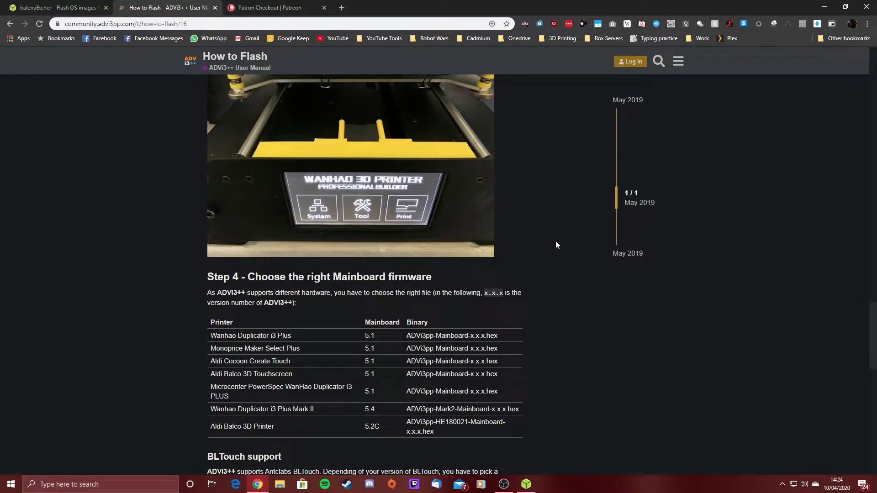
{"action": "scroll", "coordinate": [555, 241], "scroll_direction": "down", "scroll_amount": 3}
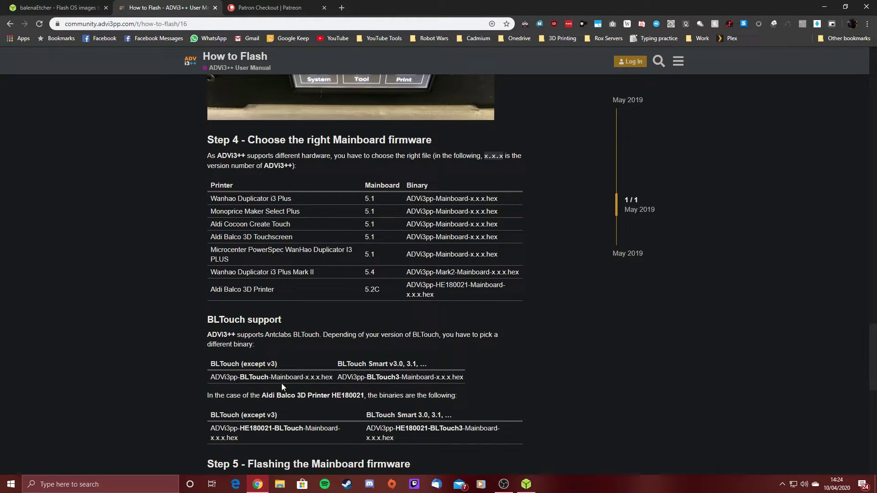
{"action": "scroll", "coordinate": [303, 265], "scroll_direction": "down", "scroll_amount": 5}
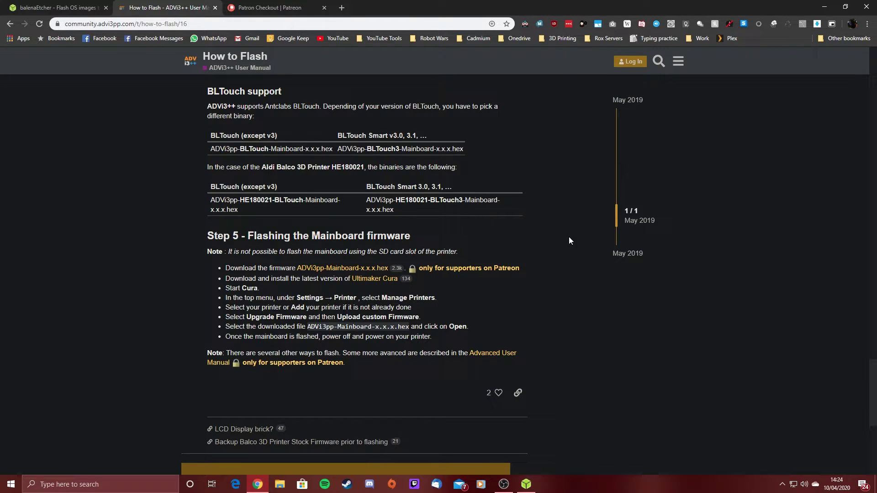
{"action": "scroll", "coordinate": [575, 244], "scroll_direction": "down", "scroll_amount": 3}
{"action": "scroll", "coordinate": [578, 244], "scroll_direction": "up", "scroll_amount": 15}
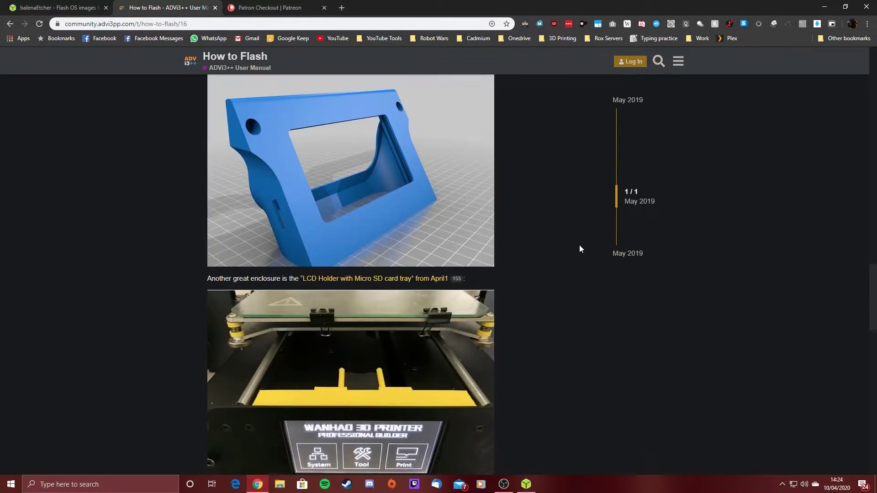
{"action": "scroll", "coordinate": [575, 256], "scroll_direction": "up", "scroll_amount": 20}
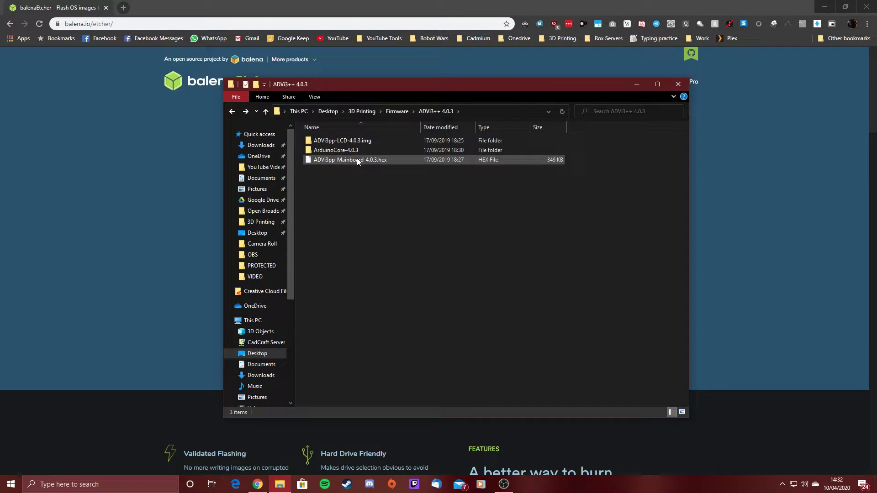
Step: Inspect the LCD image file inside the ADVi3pp-LCD-4.0.3.img folder and return to the ADVi3++ 4.0.3 folder
{"action": "double_click", "coordinate": [334, 139]}
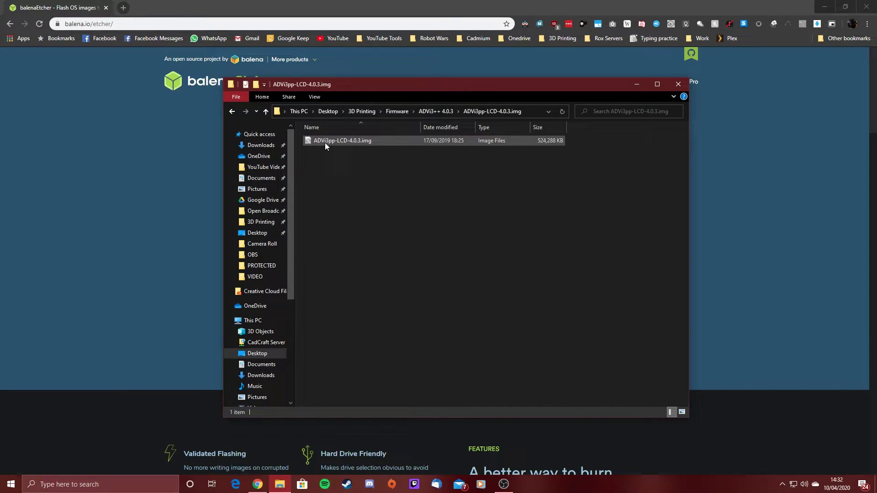
{"action": "left_click", "coordinate": [355, 142]}
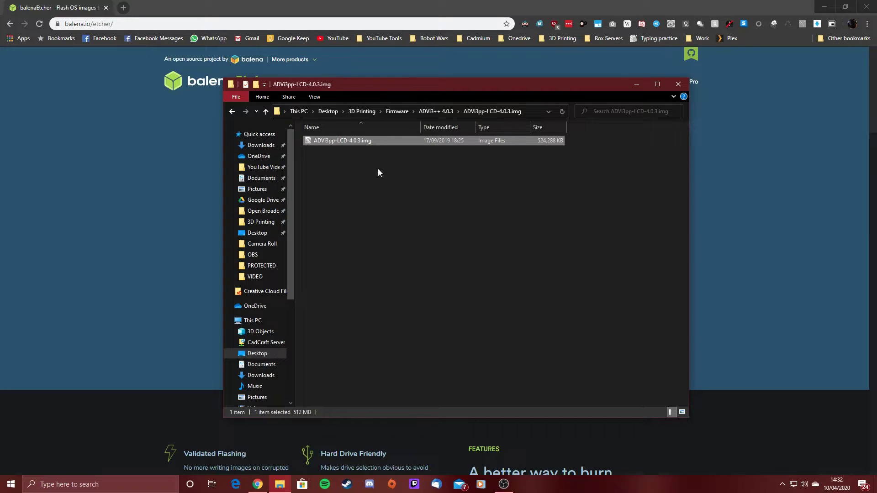
{"action": "key", "text": "BackSpace"}
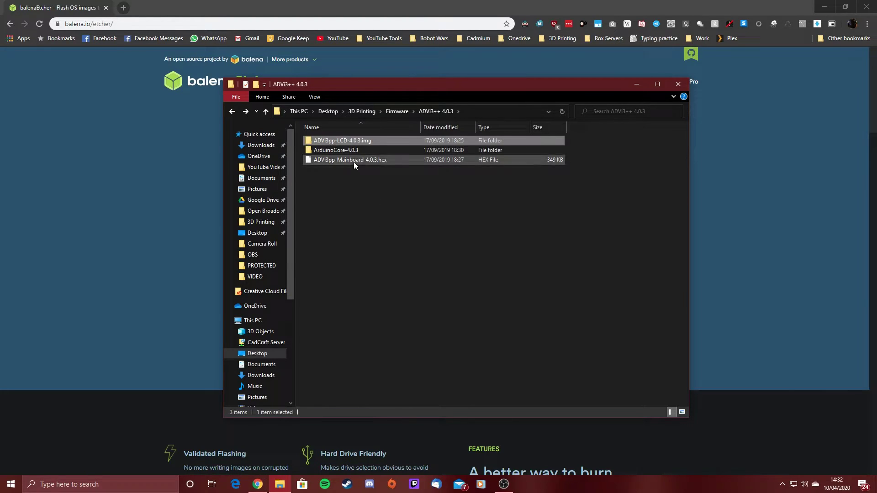
Step: Look through the ArduinoCore-4.0.3 folder's contents, return to ADVi3++ 4.0.3 and select the ADVi3pp-Mainboard-4.0.3.hex file
{"action": "double_click", "coordinate": [342, 149]}
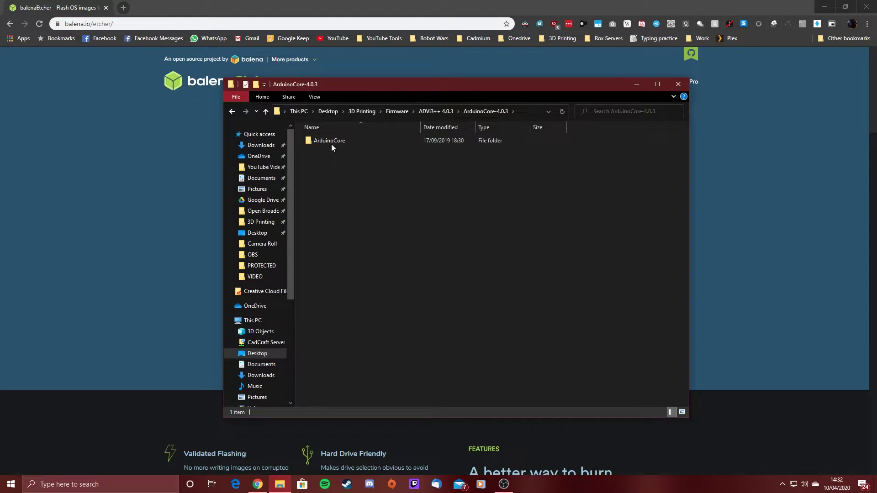
{"action": "double_click", "coordinate": [329, 141]}
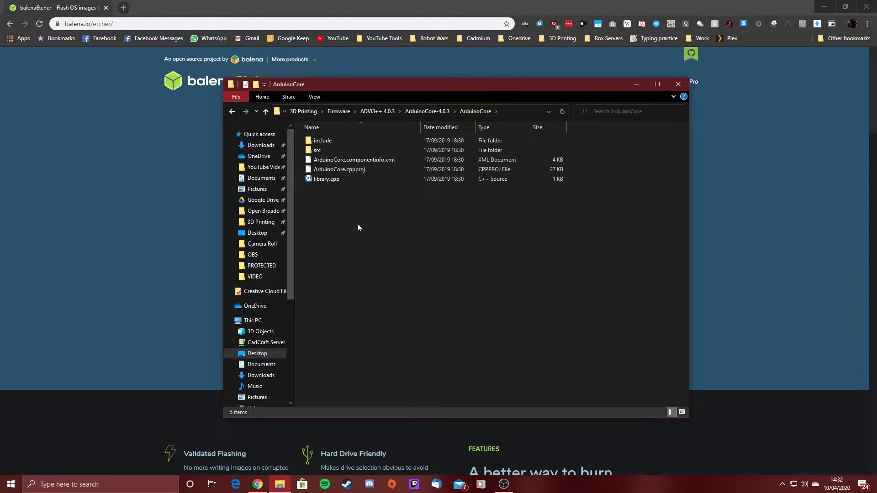
{"action": "key", "text": "alt+Left"}
{"action": "key", "text": "alt+Left"}
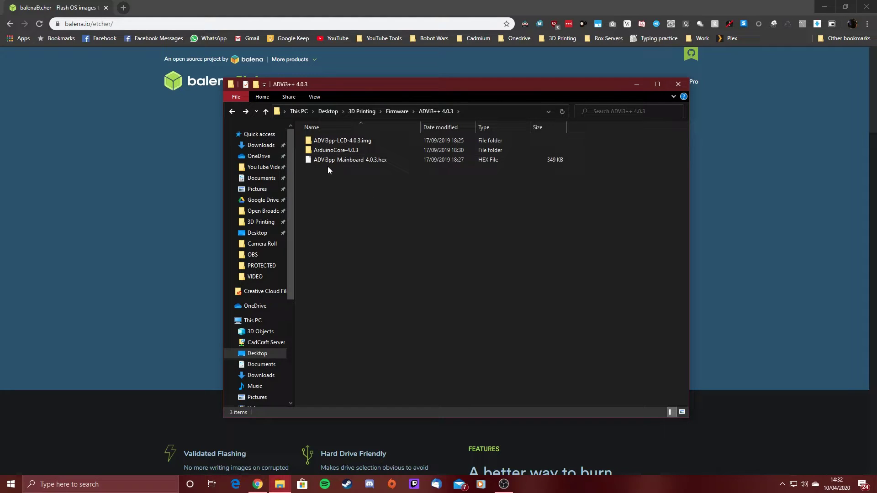
{"action": "left_click", "coordinate": [363, 160]}
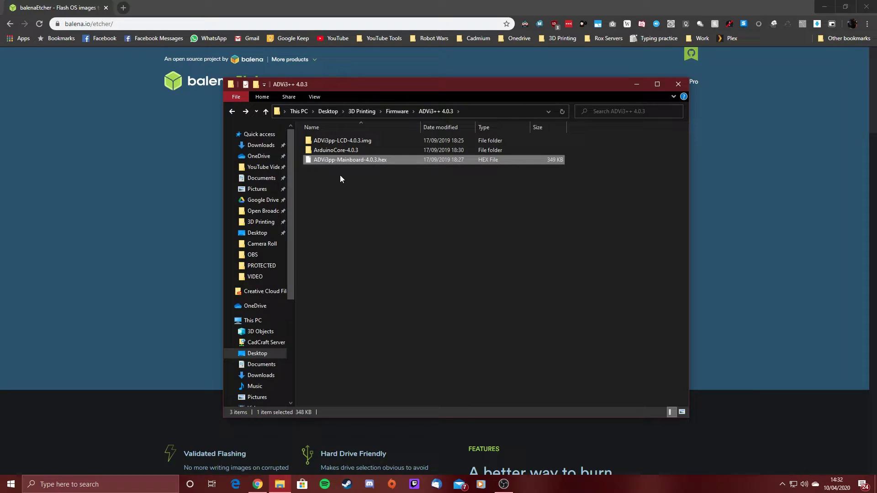
Step: Switch to balenaEtcher and load ADVi3pp-LCD-4.0.3.img as the source image from the 3D Printing, Firmware, ADVi3++ 4.0.3, ADVi3pp-LCD-4.0.3.img folder
{"action": "left_click", "coordinate": [373, 188]}
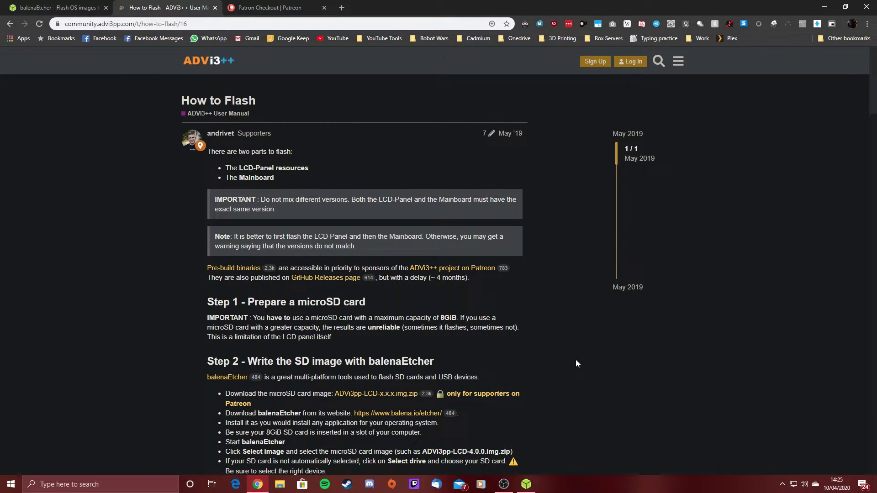
{"action": "left_click", "coordinate": [526, 484]}
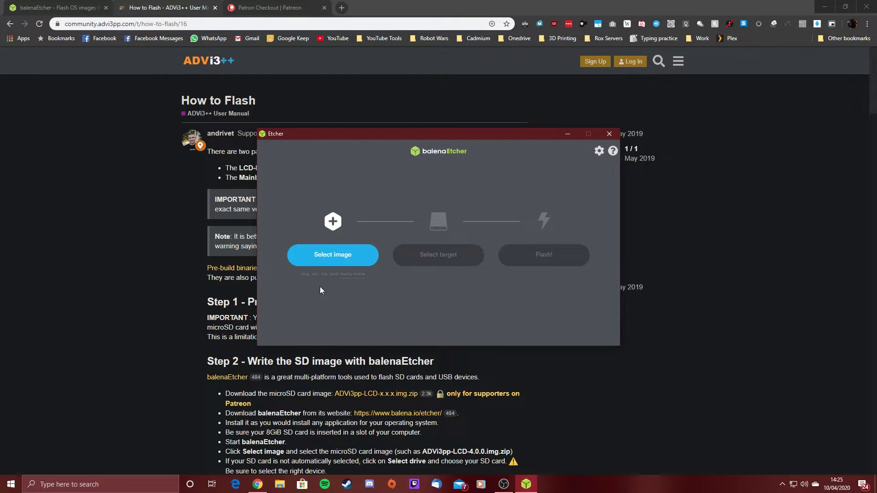
{"action": "left_click", "coordinate": [347, 254]}
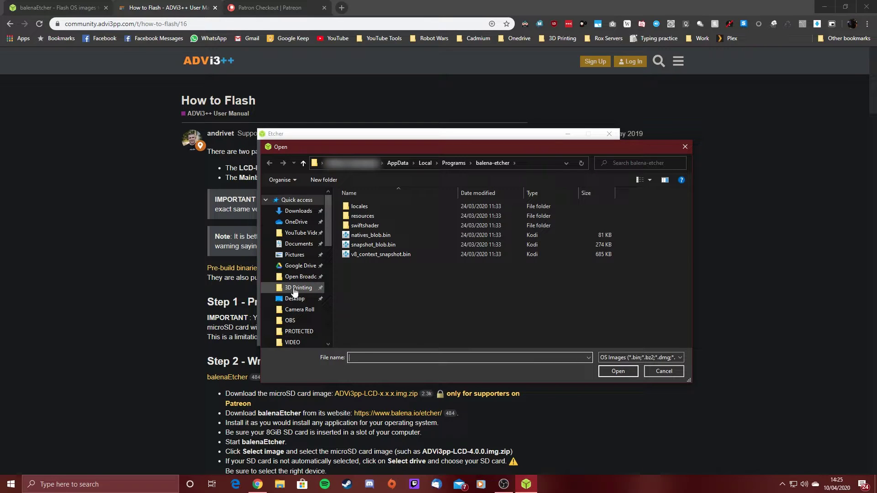
{"action": "left_click", "coordinate": [298, 288]}
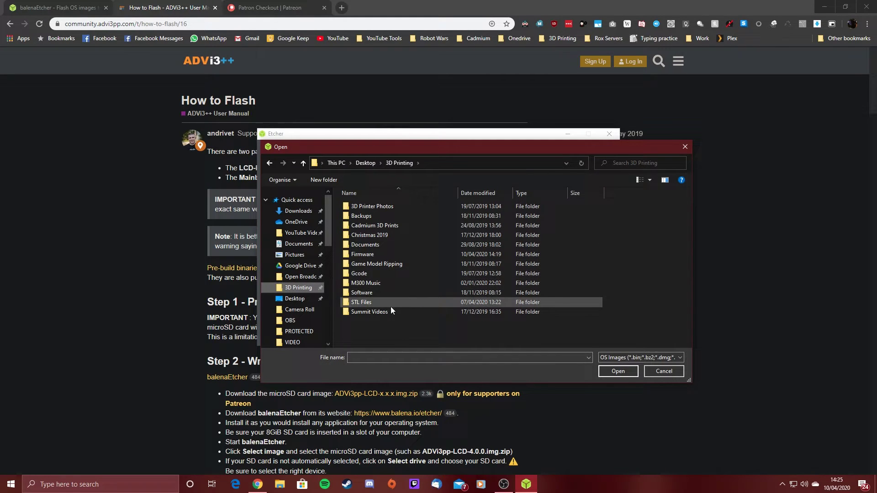
{"action": "double_click", "coordinate": [374, 254]}
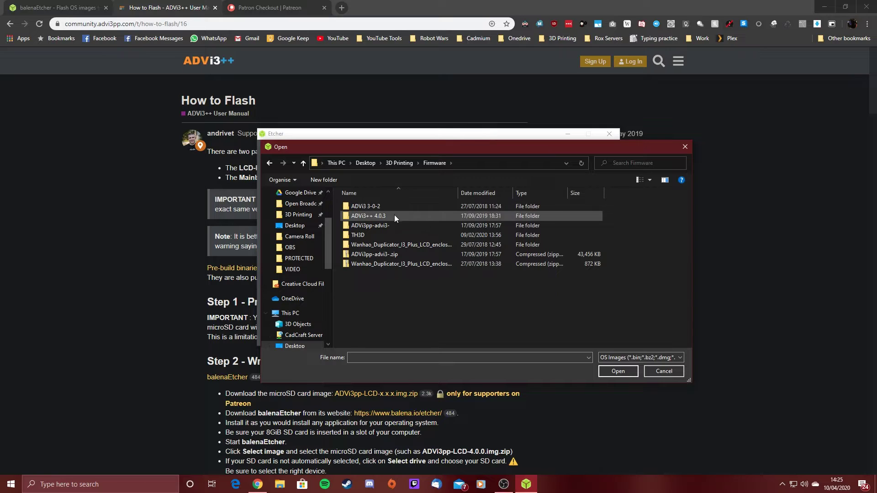
{"action": "double_click", "coordinate": [393, 215]}
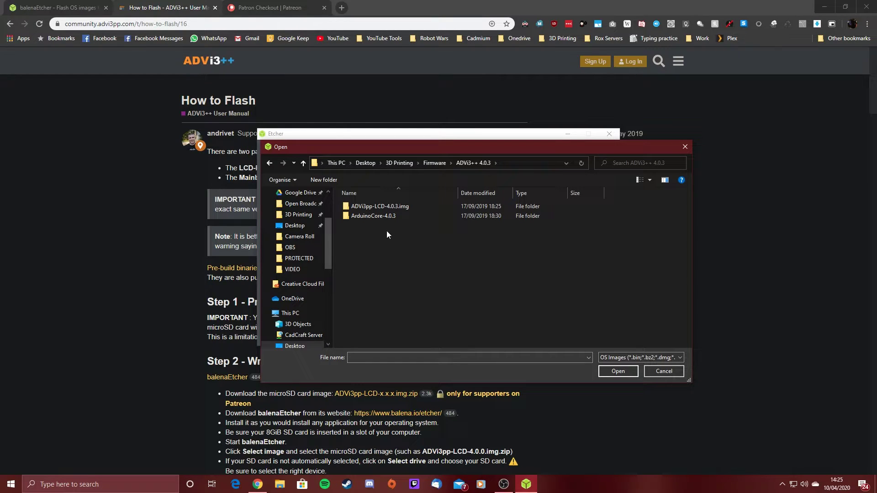
{"action": "left_click", "coordinate": [358, 206]}
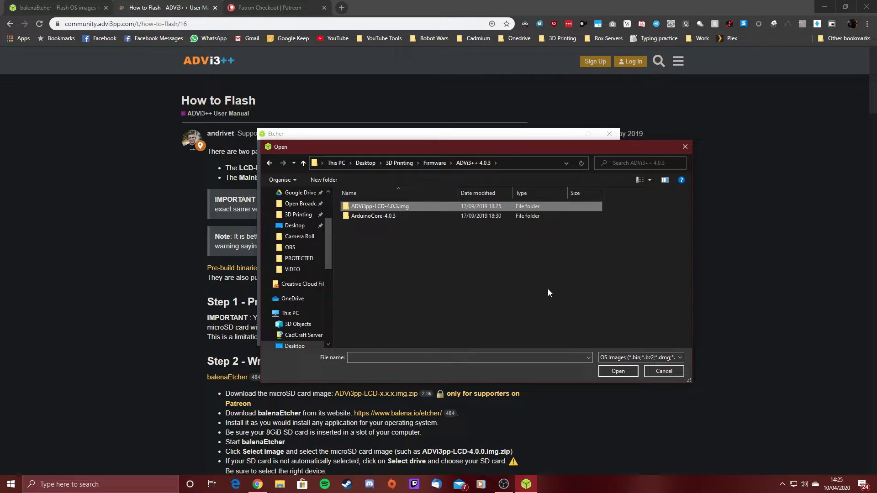
{"action": "double_click", "coordinate": [389, 204]}
{"action": "left_click", "coordinate": [379, 207]}
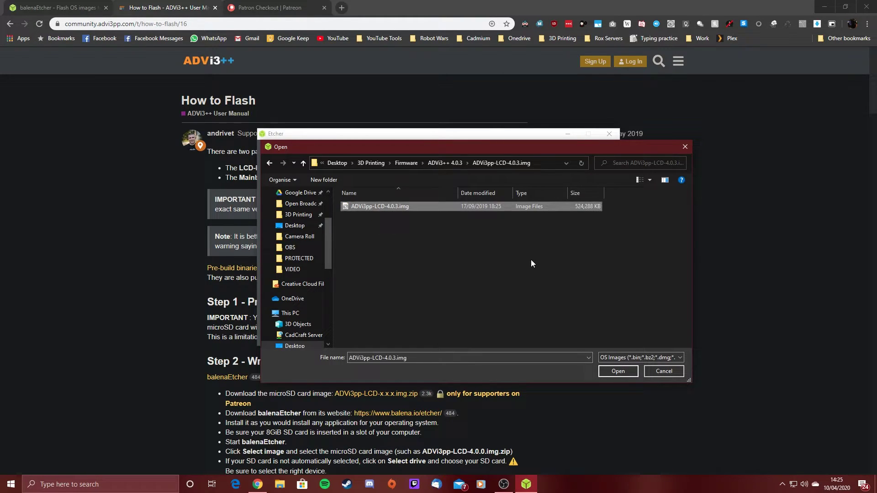
{"action": "left_click", "coordinate": [617, 371]}
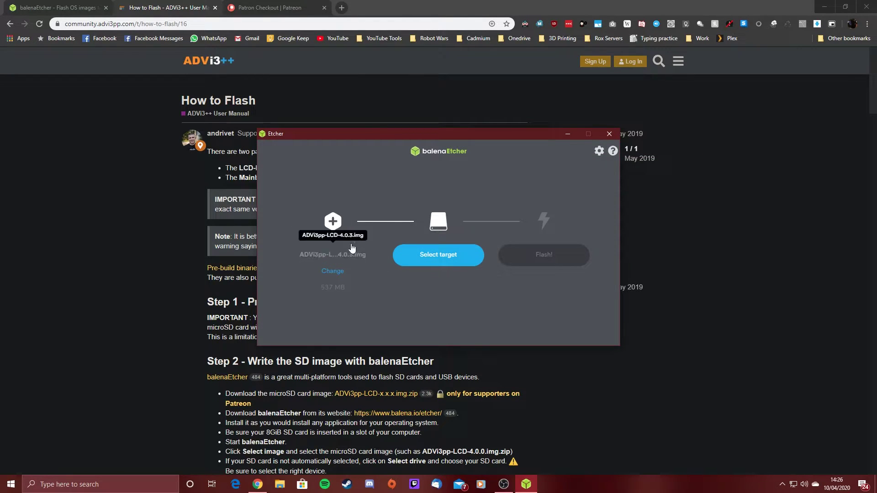
Step: Choose the 8.08 GB Multi-Reader -3 USB Device as the target, flash the LCD image to it and close balenaEtcher
{"action": "left_click", "coordinate": [453, 259]}
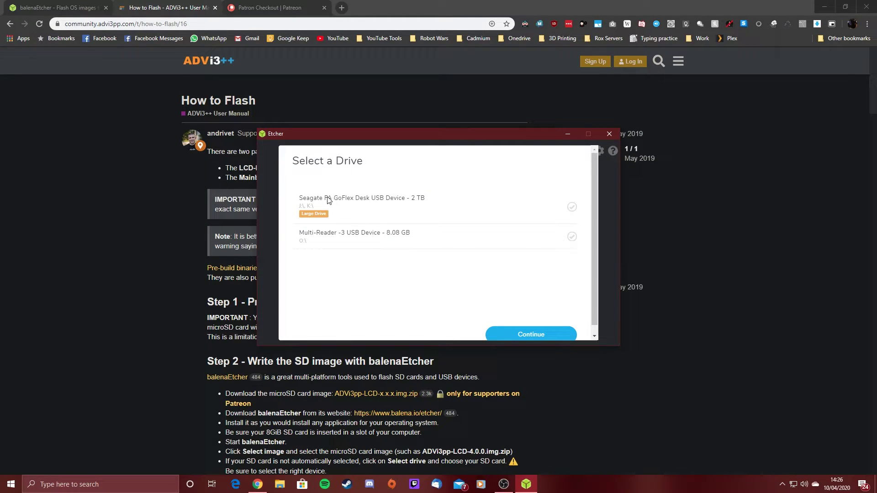
{"action": "left_click", "coordinate": [327, 238]}
{"action": "left_click", "coordinate": [535, 334]}
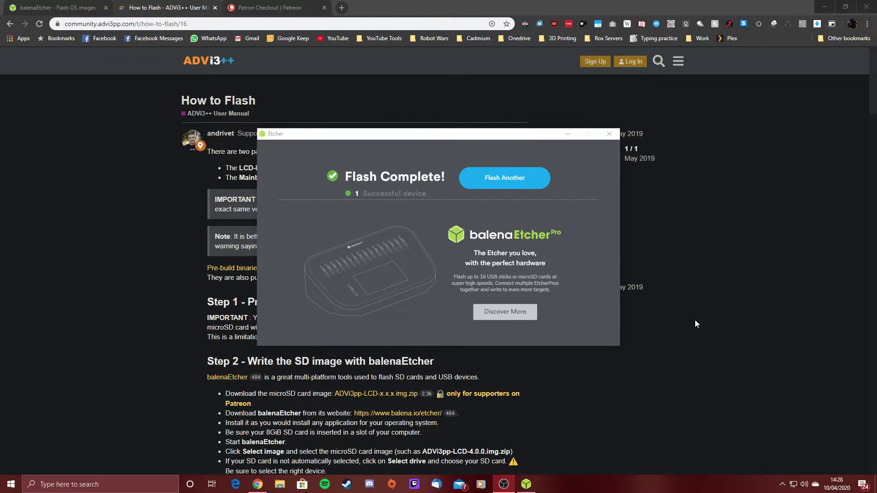
{"action": "left_click", "coordinate": [608, 134]}
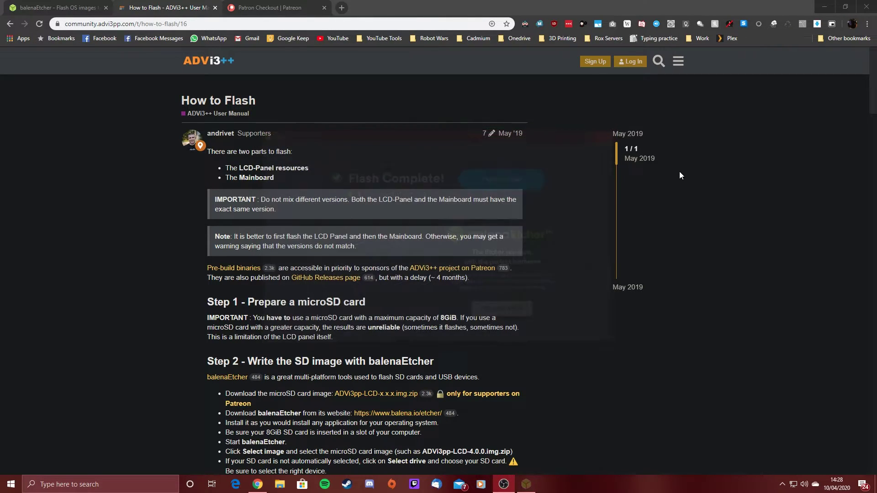
Step: Switch to File Explorer, inspect the contents of the flashed ADVI3PP (O:) card and return to This PC
{"action": "left_click", "coordinate": [279, 484]}
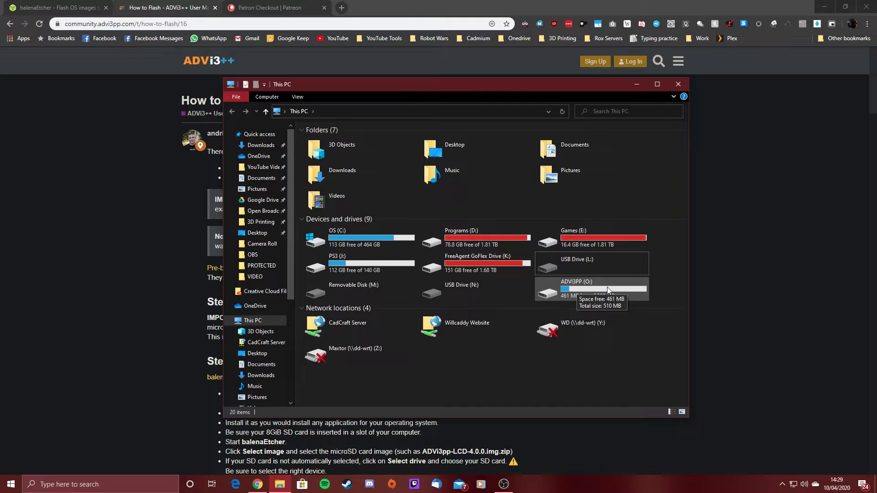
{"action": "double_click", "coordinate": [577, 292]}
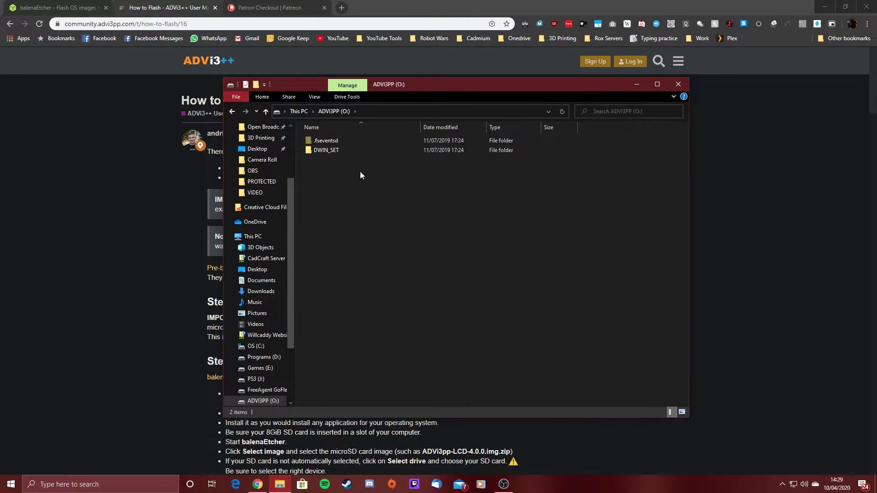
{"action": "key", "text": "alt+Left"}
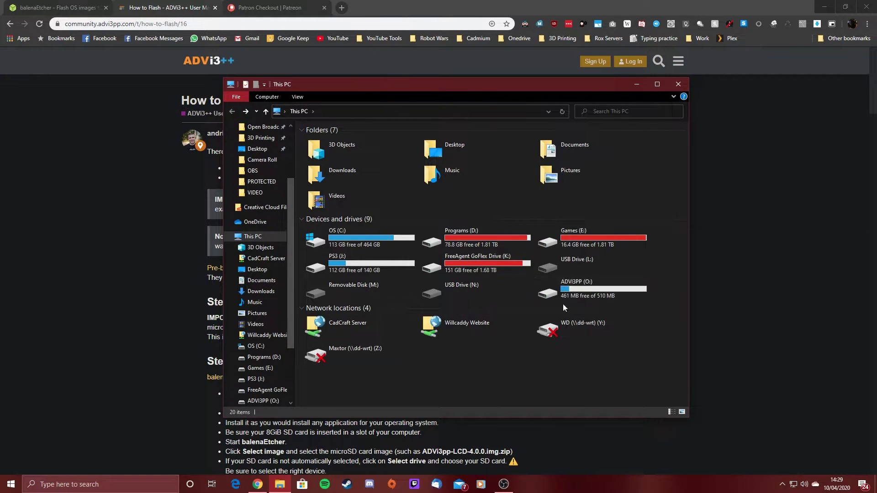
{"action": "double_click", "coordinate": [585, 285]}
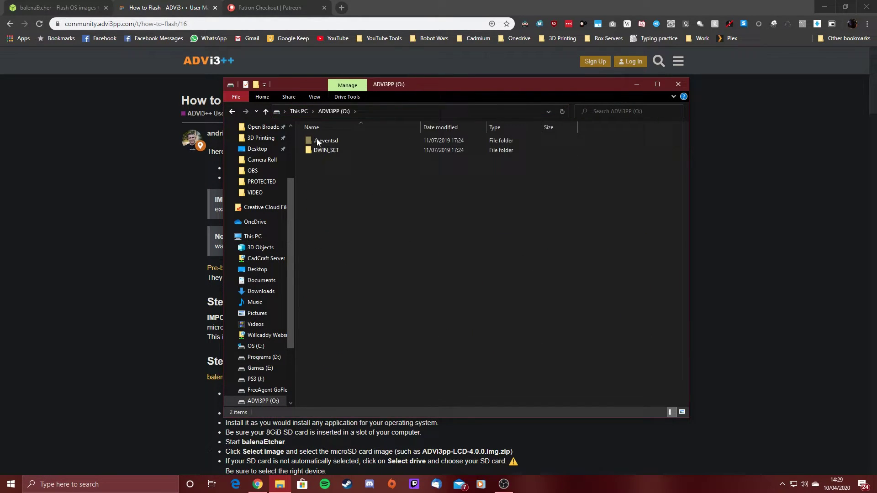
{"action": "key", "text": "alt+Left"}
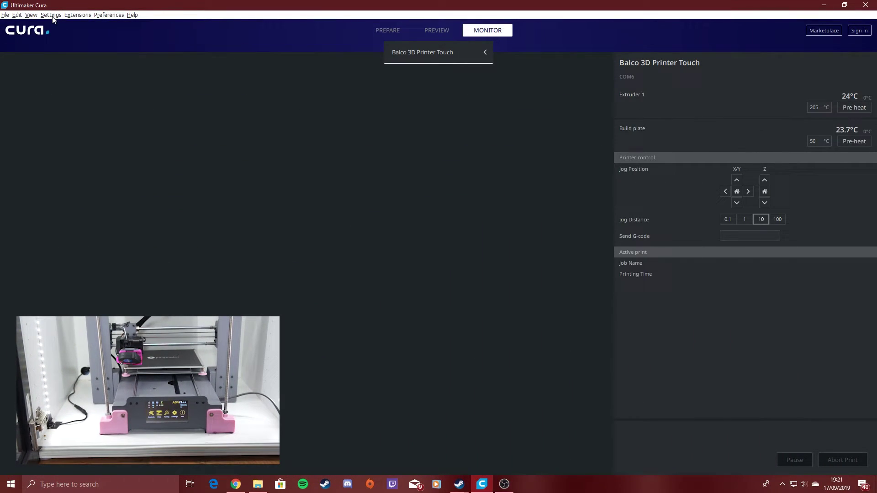
Step: In Ultimaker Cura, open the firmware update dialog for the Balco 3D Printer Touch from the printer management settings
{"action": "left_click", "coordinate": [52, 15]}
{"action": "mouse_move", "coordinate": [95, 30]}
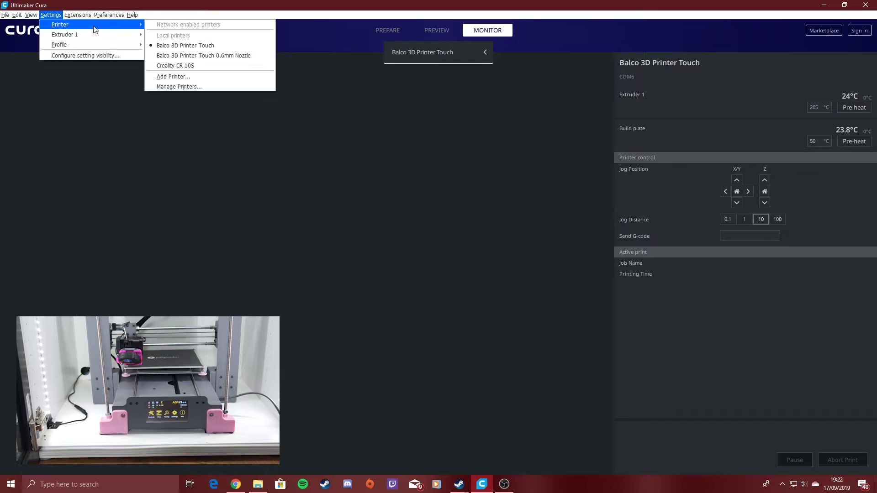
{"action": "left_click", "coordinate": [182, 86]}
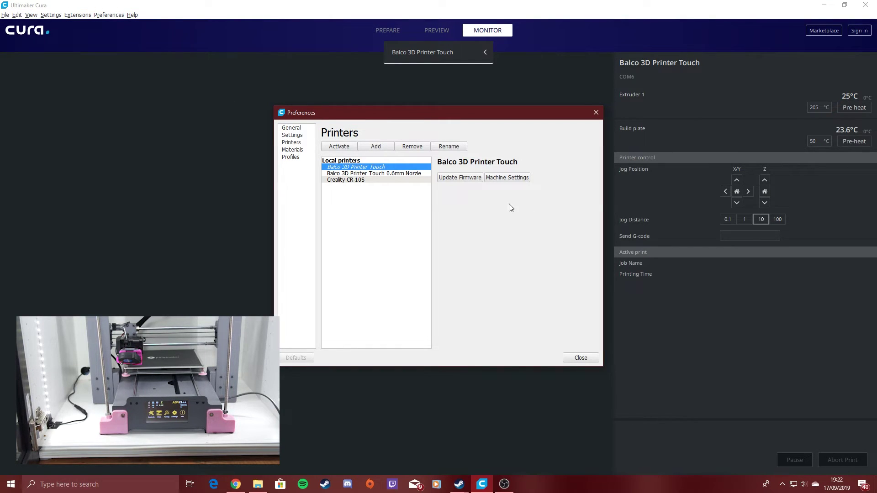
{"action": "left_click", "coordinate": [465, 177]}
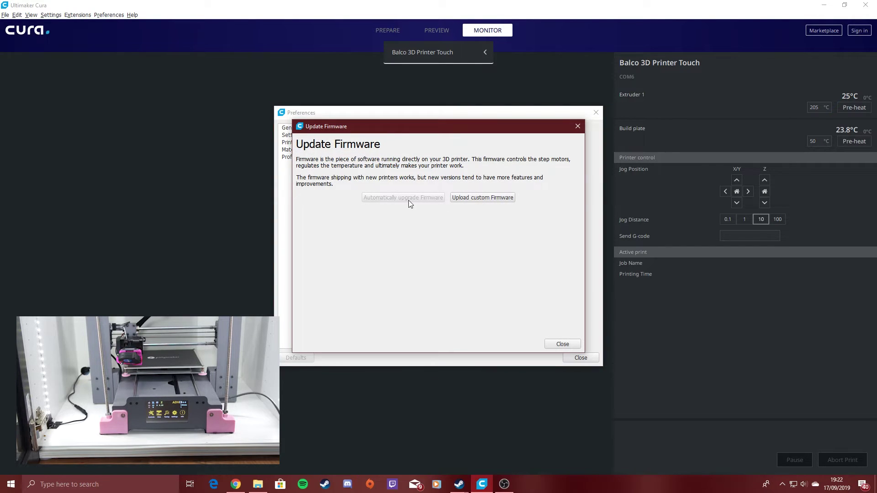
Step: Upload ADVi3pp-Mainboard-4.0.3.hex to the printer as custom firmware and close the update and preferences dialogs
{"action": "left_click", "coordinate": [472, 200]}
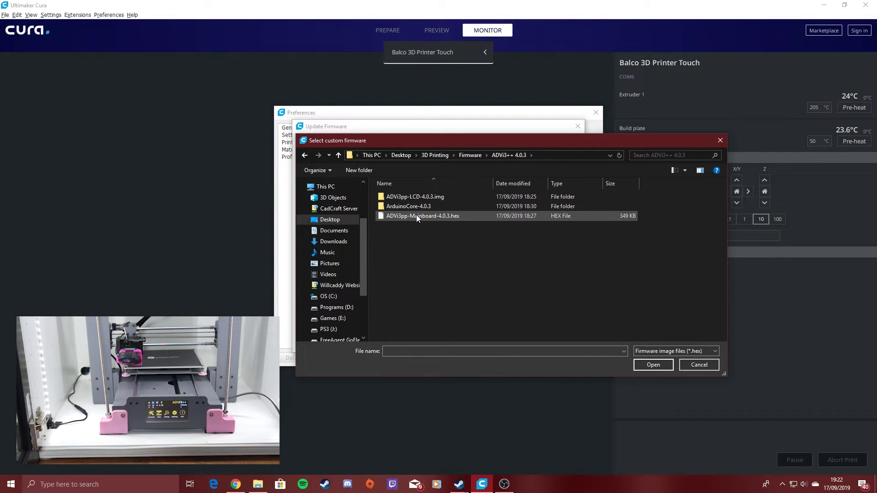
{"action": "left_click", "coordinate": [417, 216]}
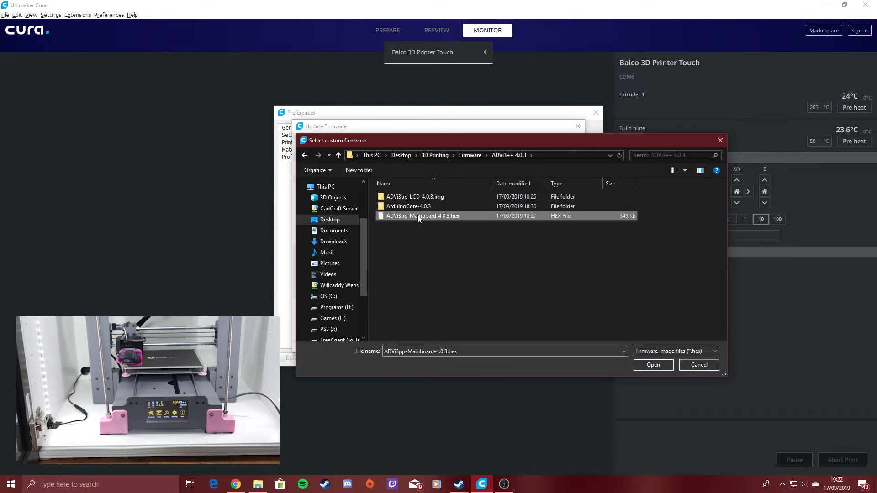
{"action": "left_click", "coordinate": [653, 365]}
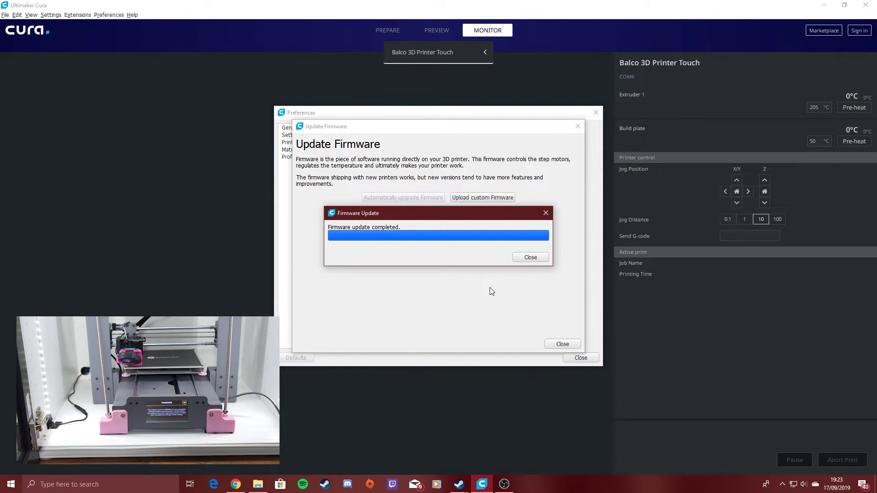
{"action": "left_click", "coordinate": [530, 258]}
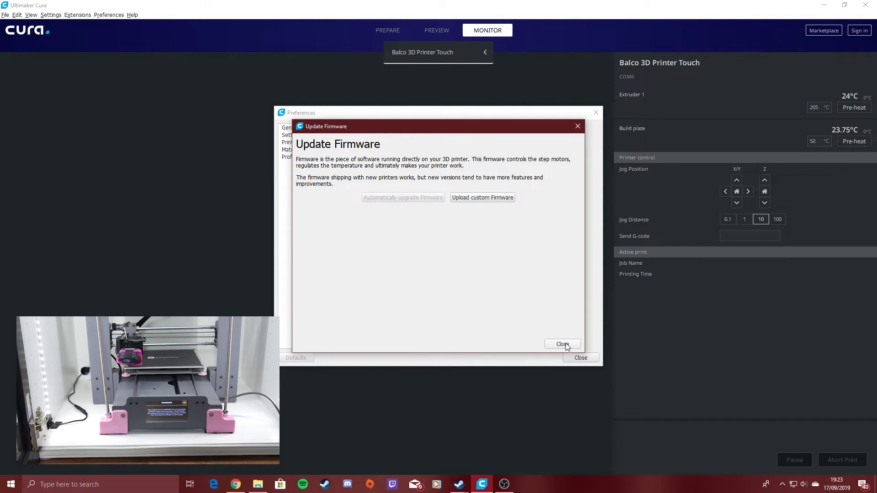
{"action": "left_click", "coordinate": [562, 344]}
{"action": "left_click", "coordinate": [585, 357]}
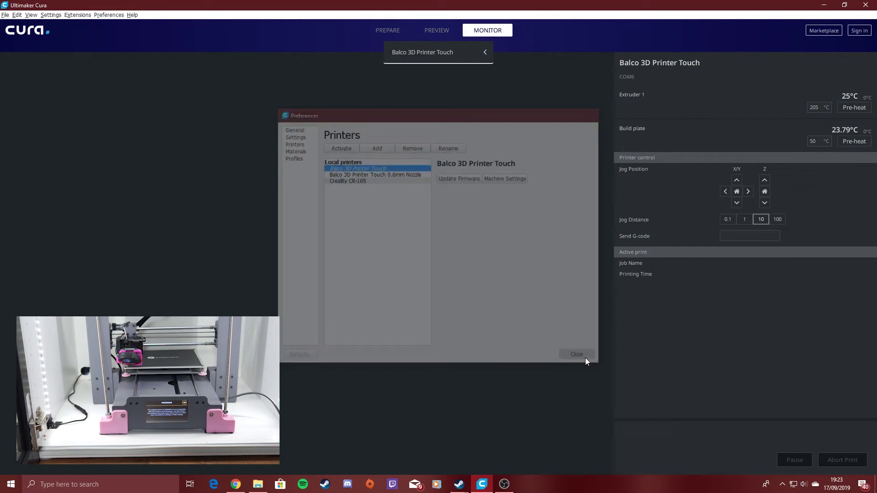